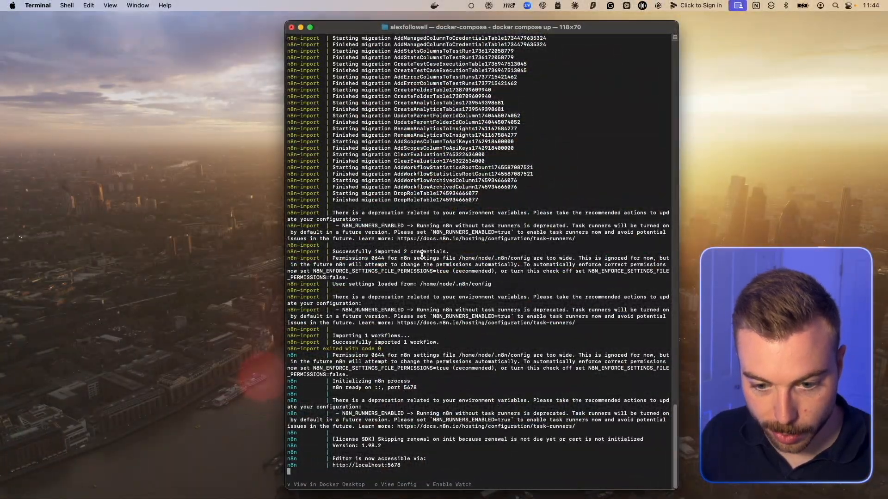
- Switch from the terminal to Docker Desktop and expand the self-hosted-ai-starter-kit group in the containers list
key(v)
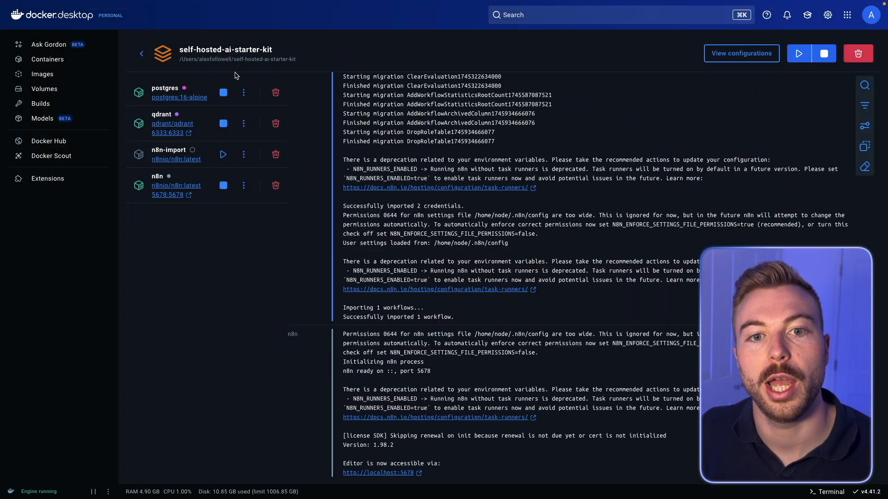
click(74, 63)
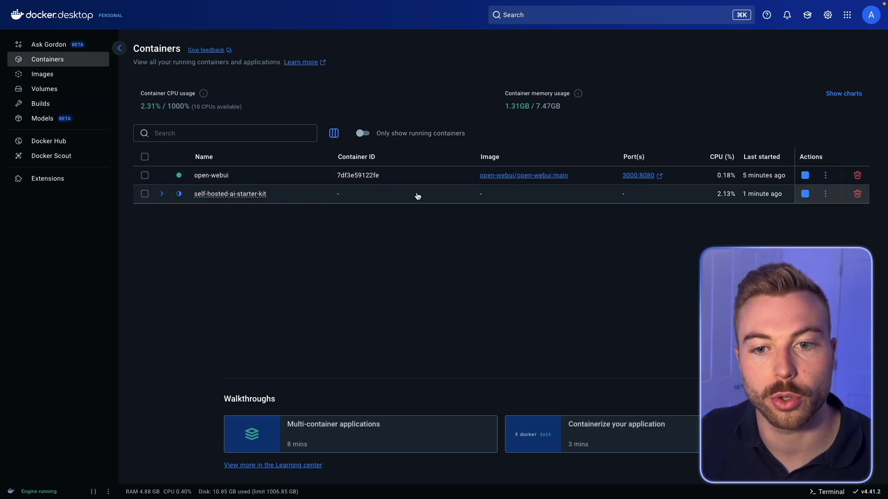
click(317, 200)
key(super+bracketleft)
click(162, 194)
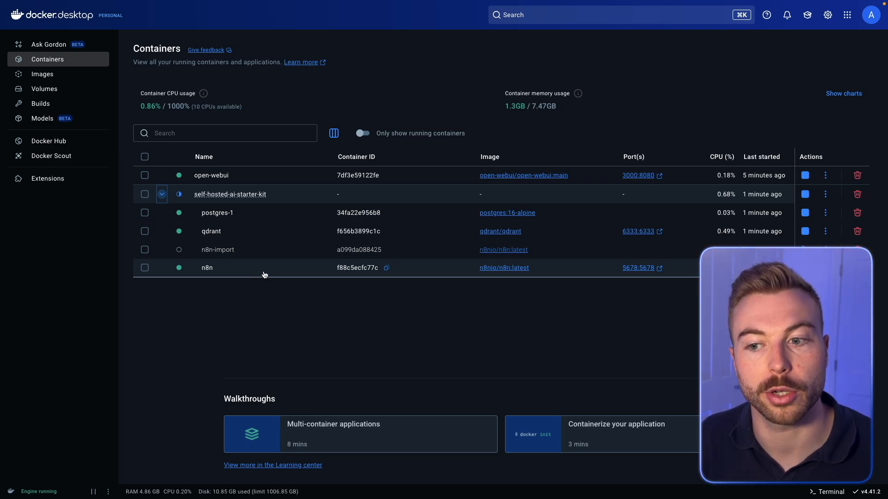
- Inspect the n8n container's image details, search Docker Desktop for n8n, and view the tags available for the n8nio/n8n image
click(491, 268)
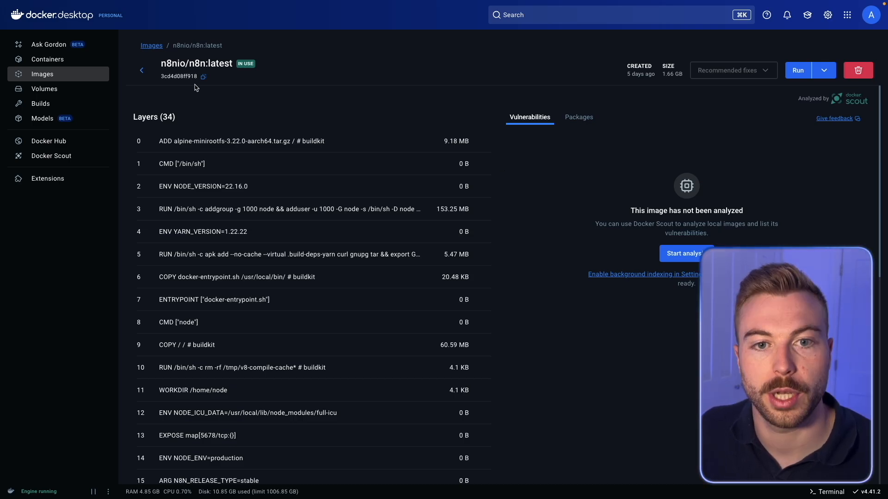
click(142, 70)
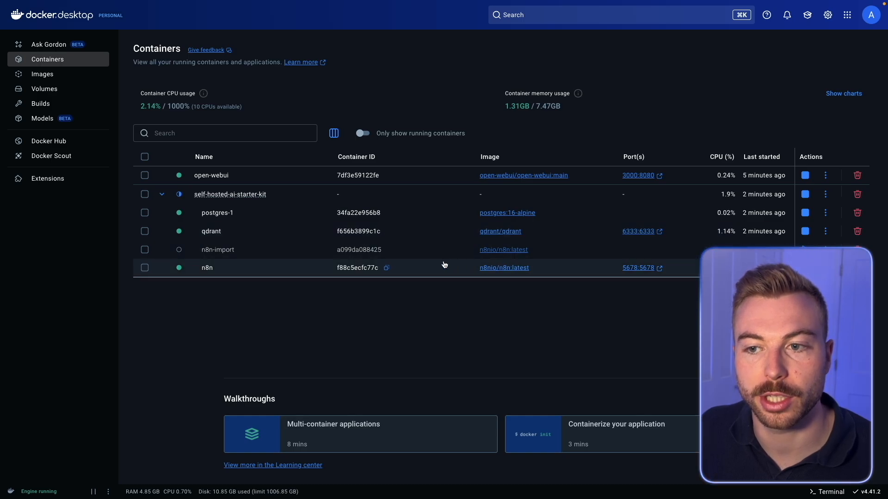
click(544, 21)
text(n8n)
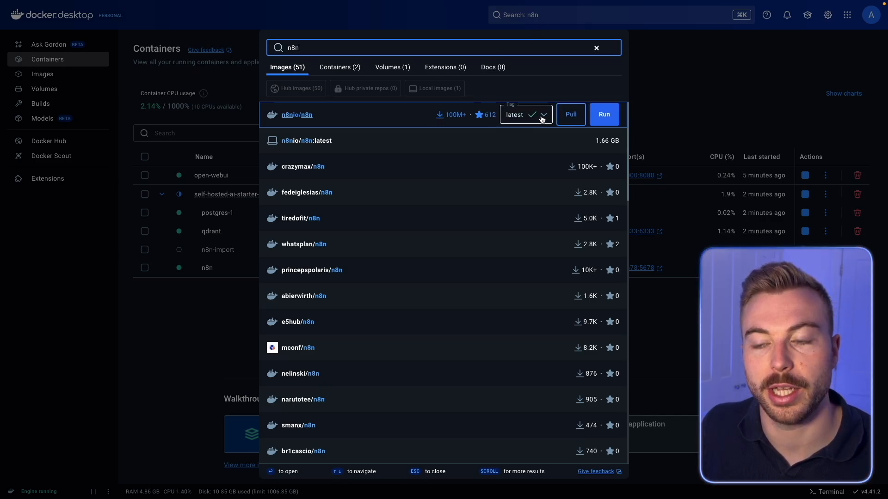
click(541, 118)
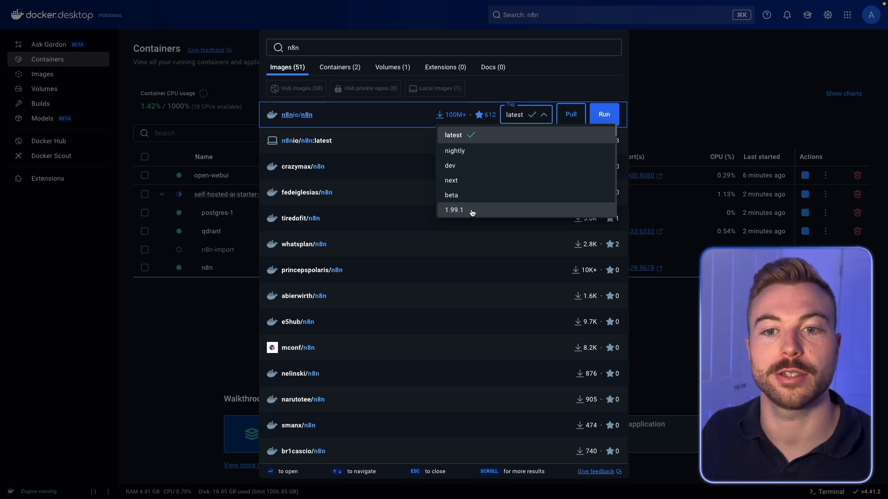
click(727, 82)
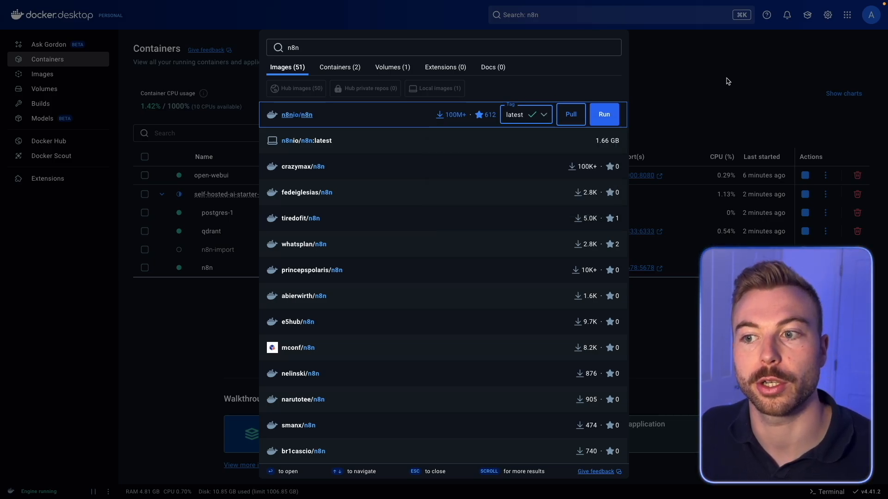
click(676, 92)
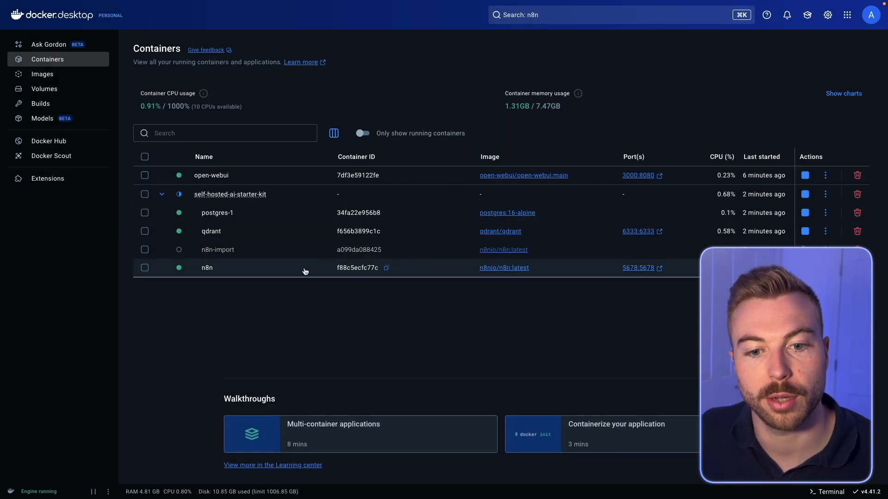
- Open n8n in the browser from its container's 5678 port and create the owner account with e-mail, name, password and product updates enabled
click(647, 269)
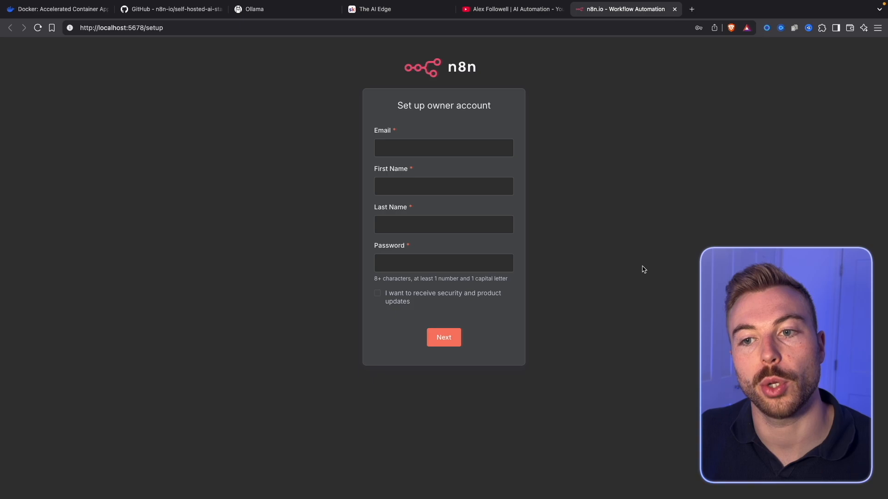
click(462, 148)
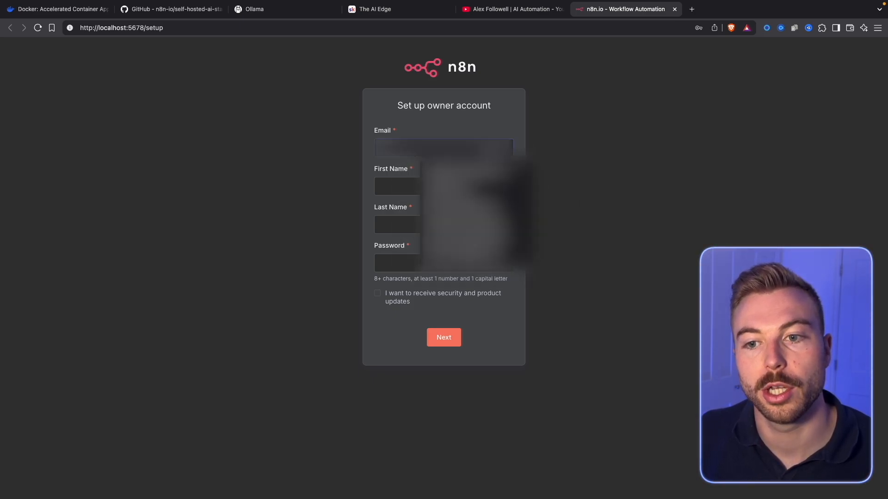
click(442, 213)
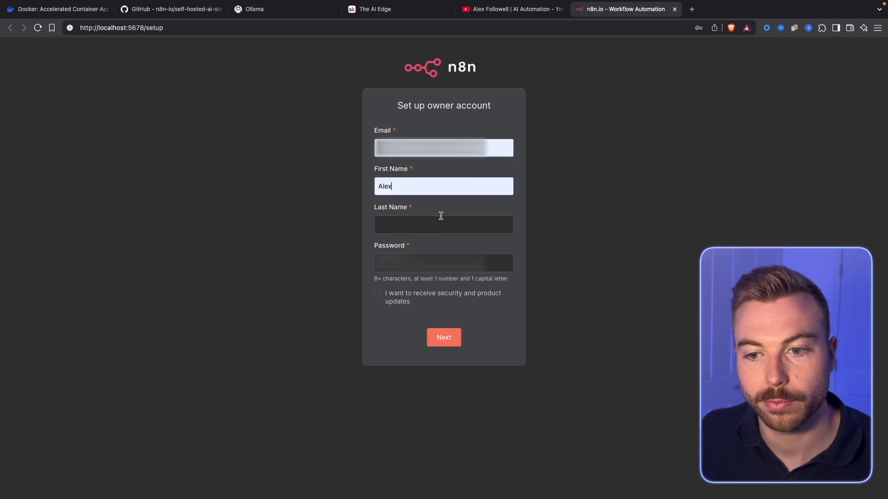
click(377, 293)
click(443, 337)
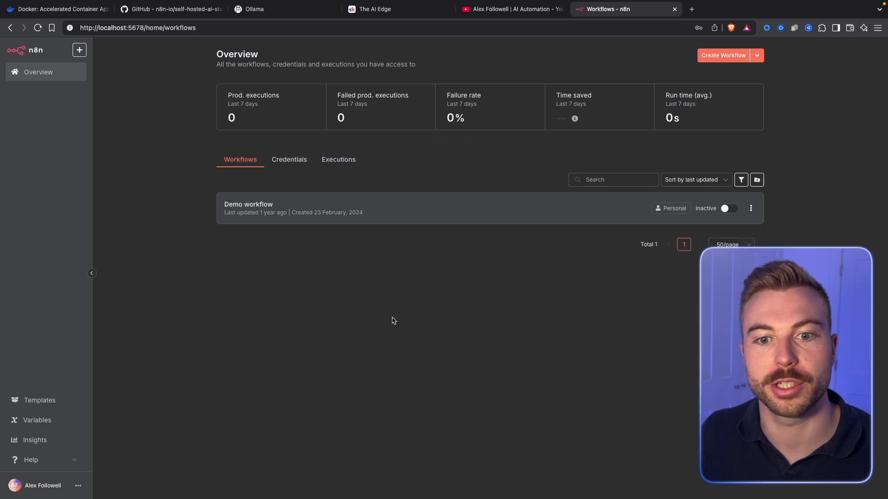
- Open the Demo workflow and check the Ollama Chat Model node's credential and model parameters
click(270, 221)
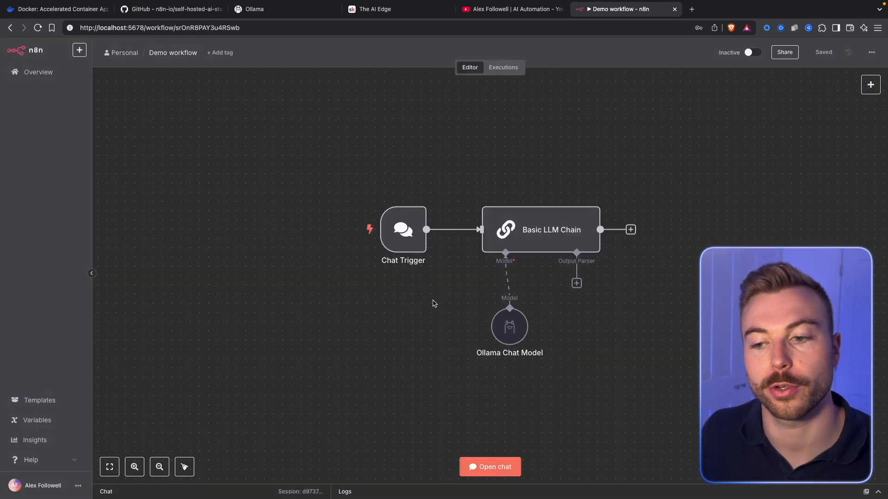
double_click(508, 326)
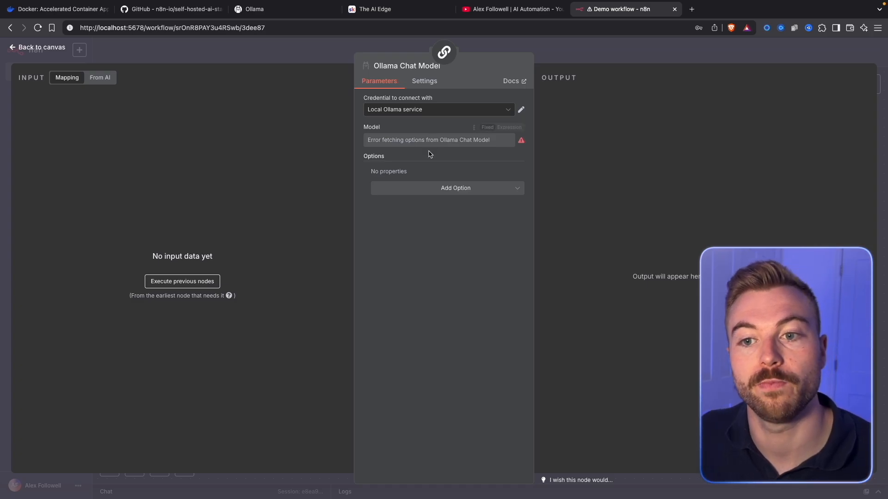
click(583, 58)
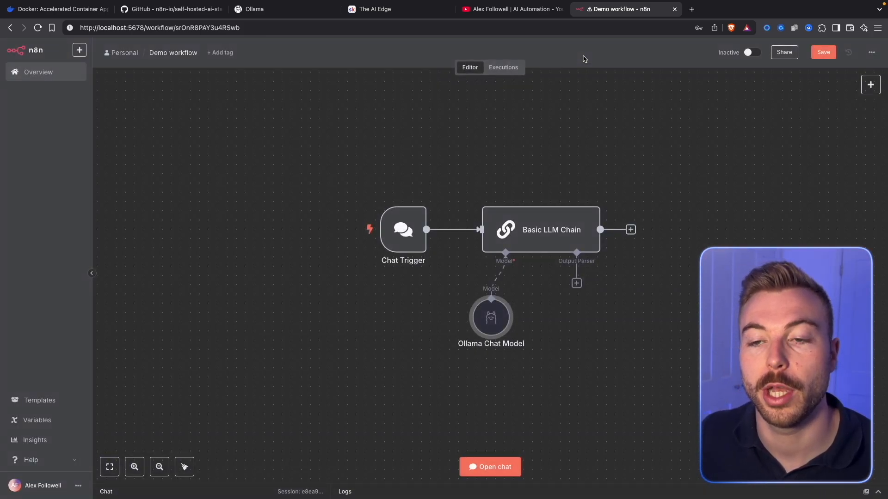
- Switch to Docker Desktop and examine the OLLAMA_HOST entry under x-n8n in the self-hosted-ai-starter-kit compose configuration
key(ctrl+Left)
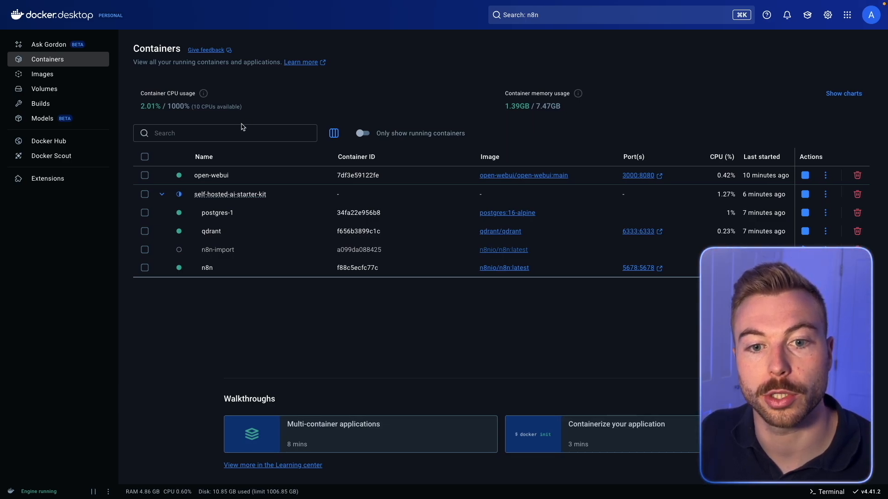
click(226, 196)
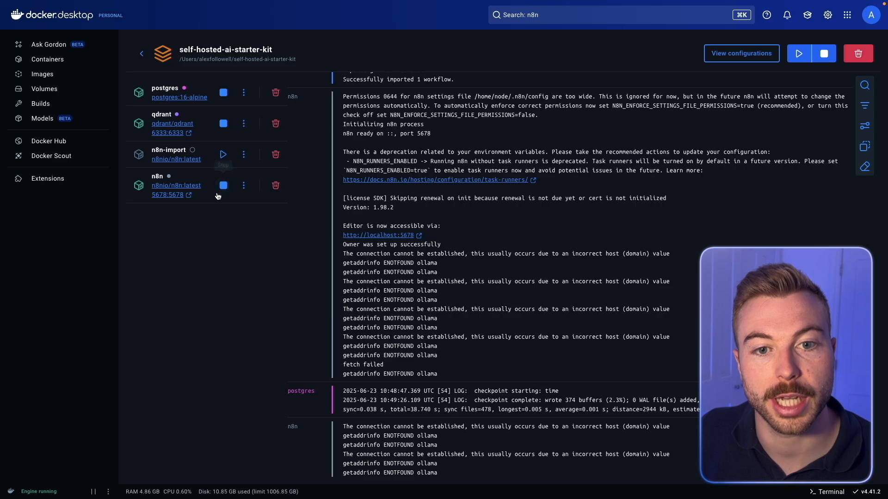
click(725, 52)
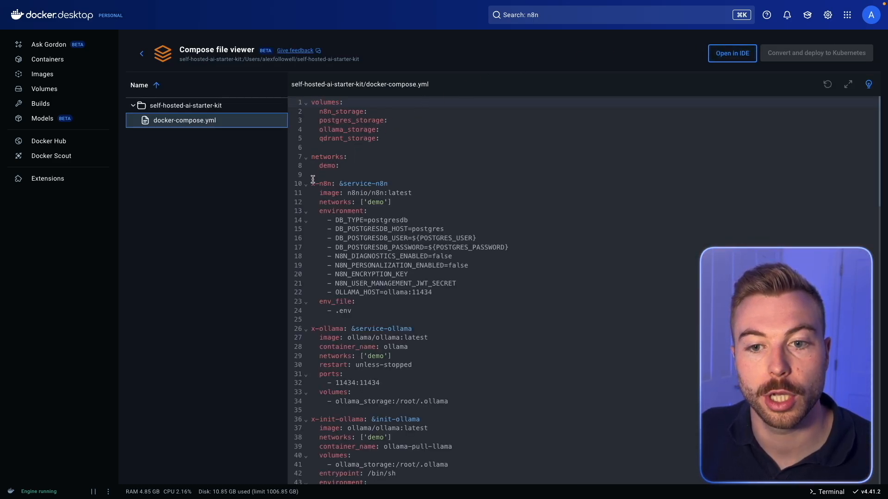
drag(313, 180, 390, 182)
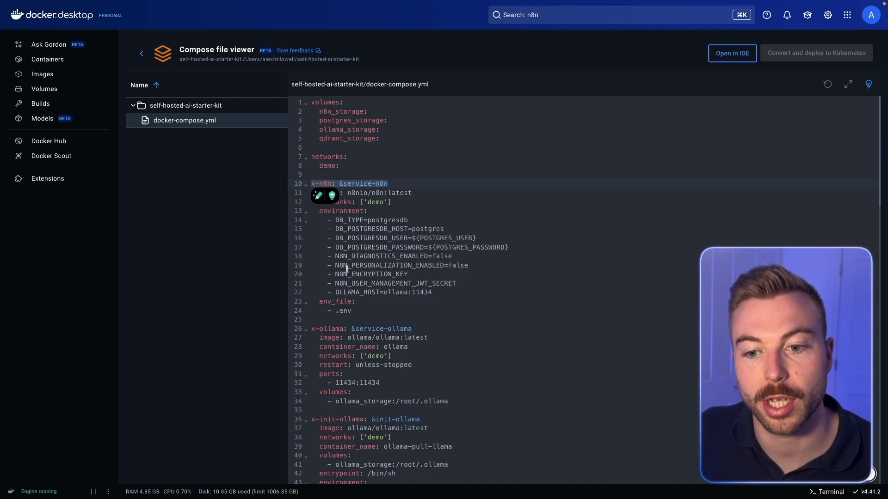
drag(335, 292, 431, 292)
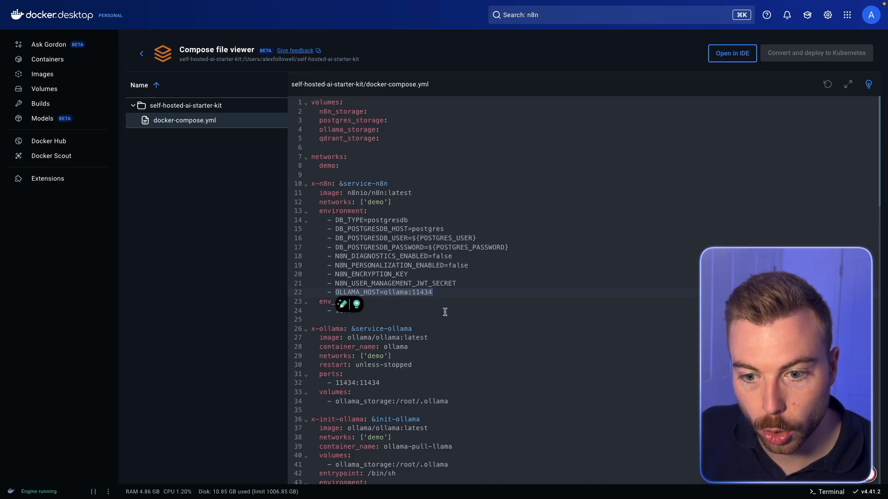
click(439, 293)
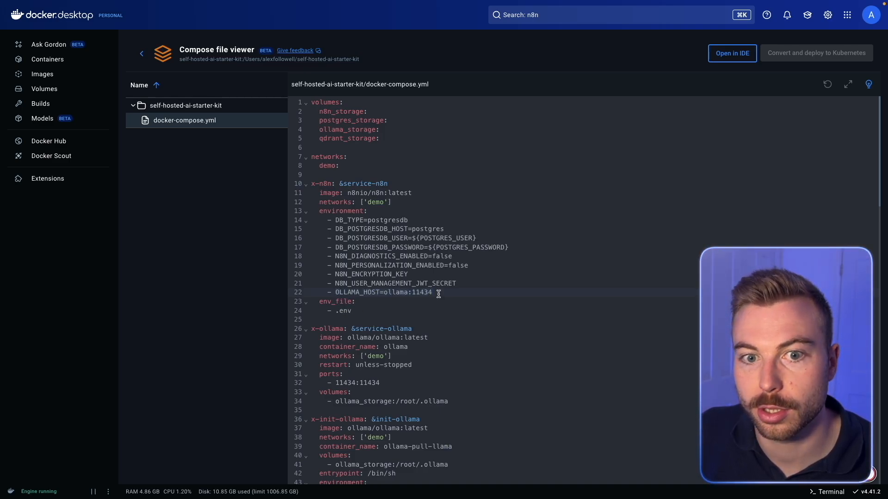
drag(439, 294, 313, 120)
click(413, 248)
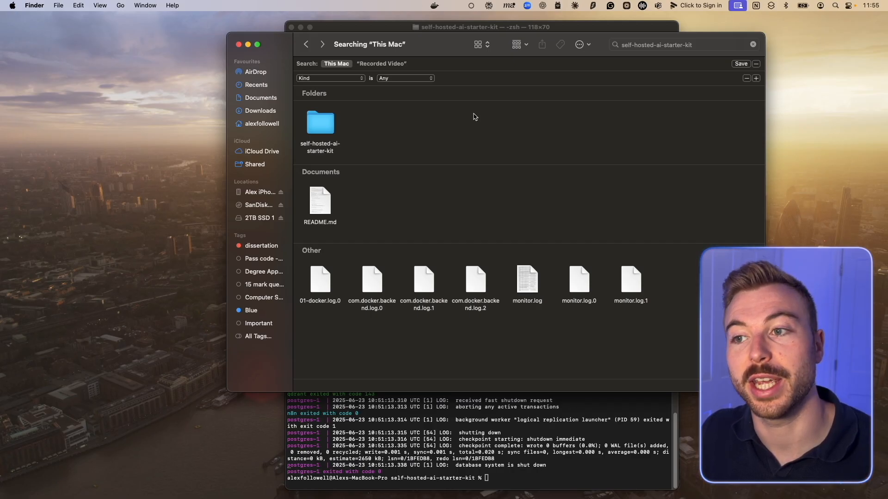
- Open docker-compose.yml from the self-hosted-ai-starter-kit folder found in Finder, and enlarge its TextEdit window
drag(632, 44, 721, 45)
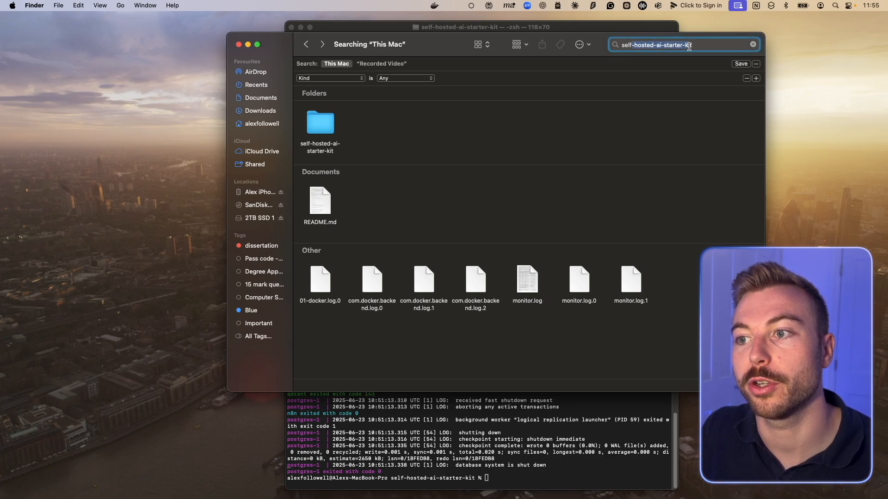
double_click(321, 124)
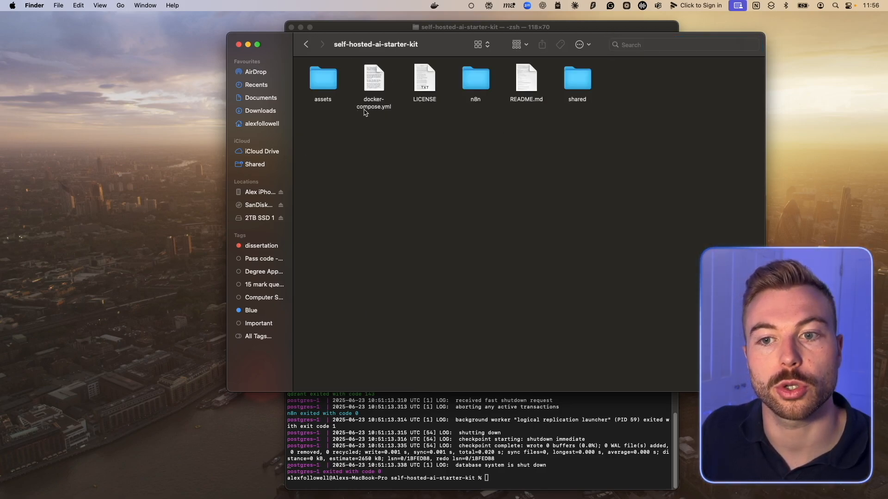
double_click(371, 78)
drag(310, 48, 441, 42)
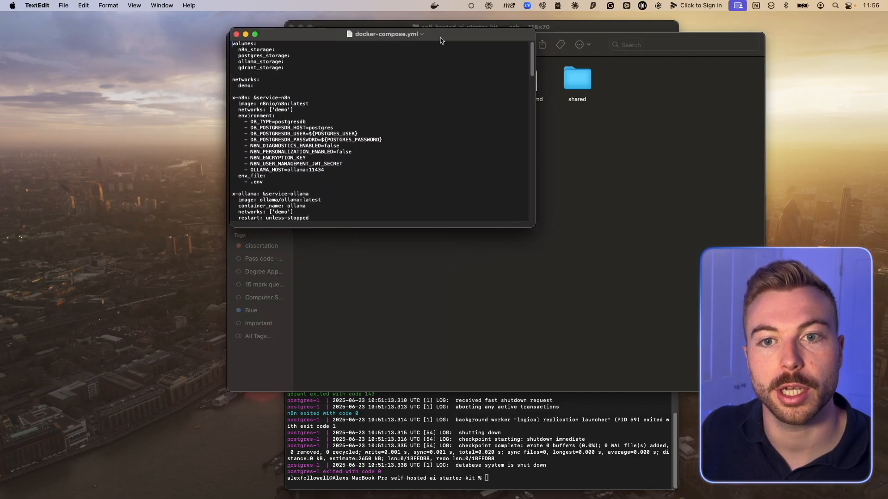
double_click(541, 216)
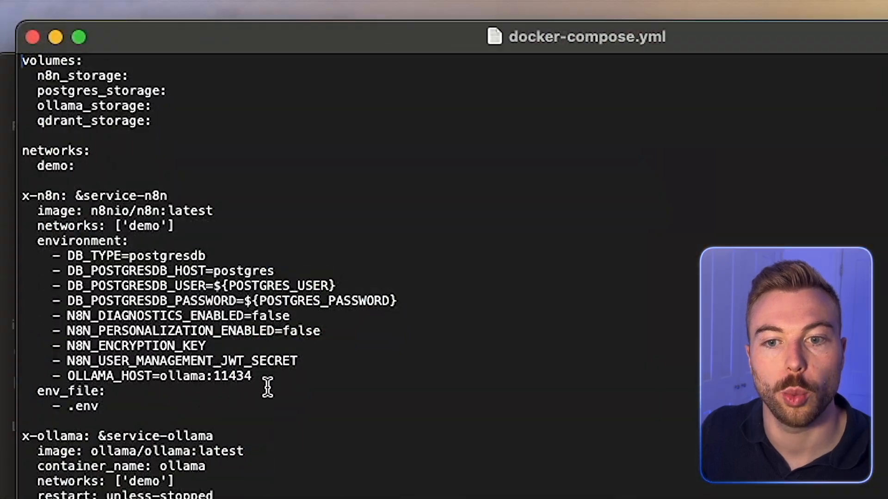
- Replace the x-n8n host entry in docker-compose.yml with OLLAMA_HOST=host.docker.internal:11434 copied from the GitHub README, save, and check it in Docker Desktop
drag(267, 383, 69, 377)
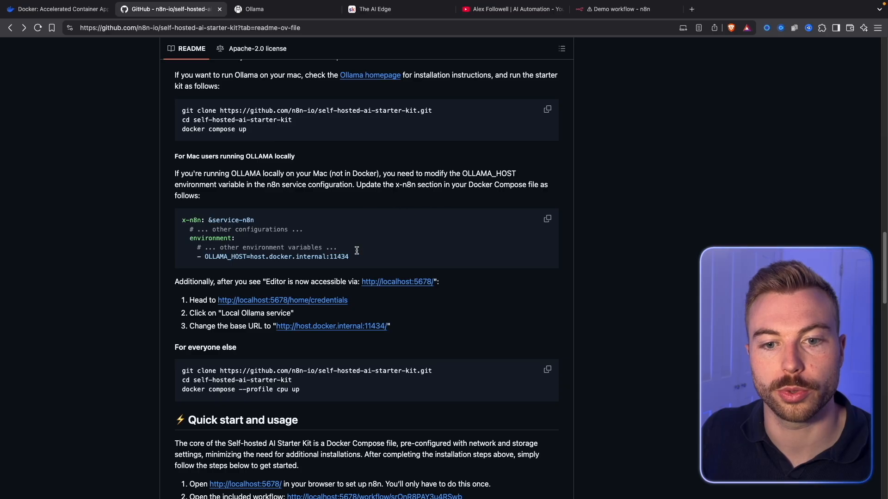
drag(205, 256, 349, 257)
key(cmd+c)
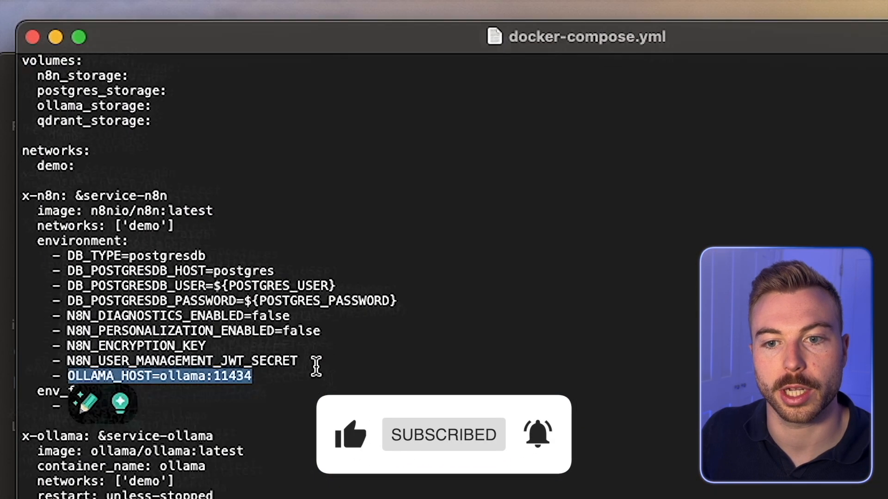
drag(251, 376, 66, 376)
key(cmd+v)
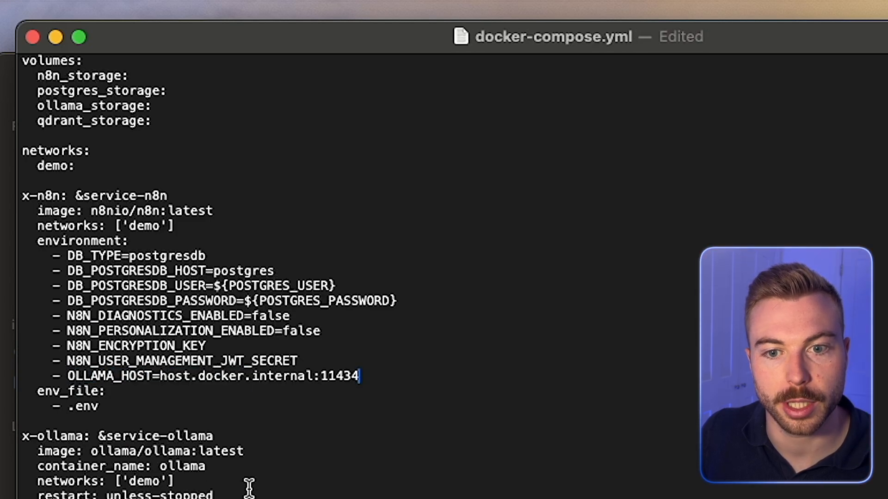
key(super+s)
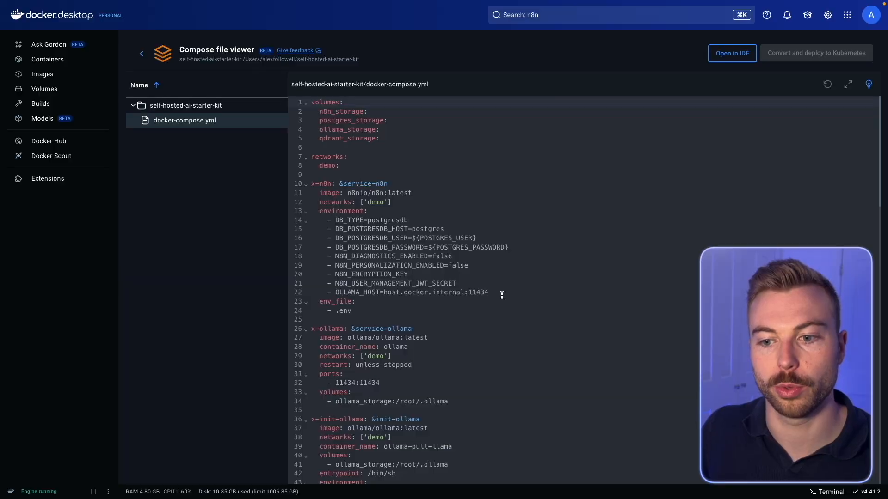
drag(502, 295, 338, 295)
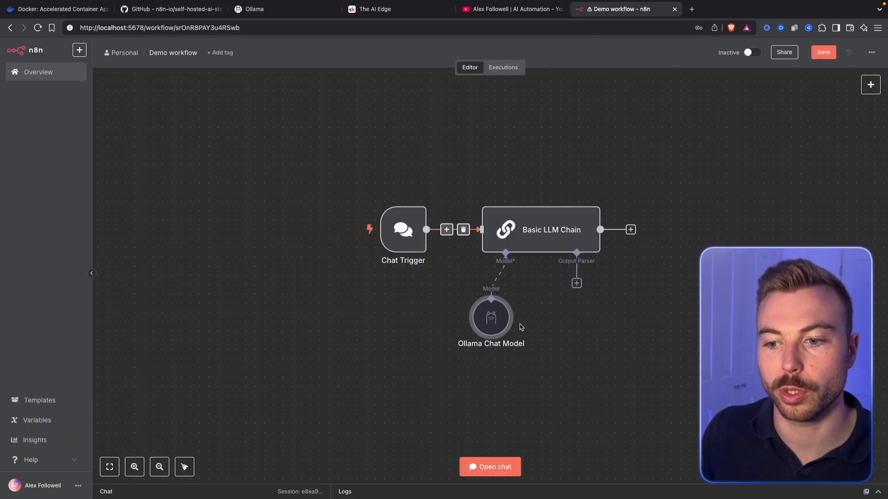
double_click(499, 326)
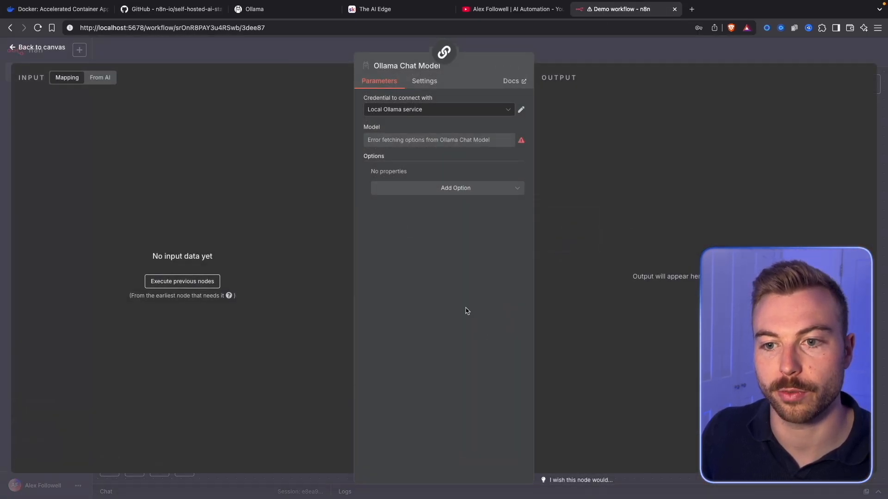
click(655, 47)
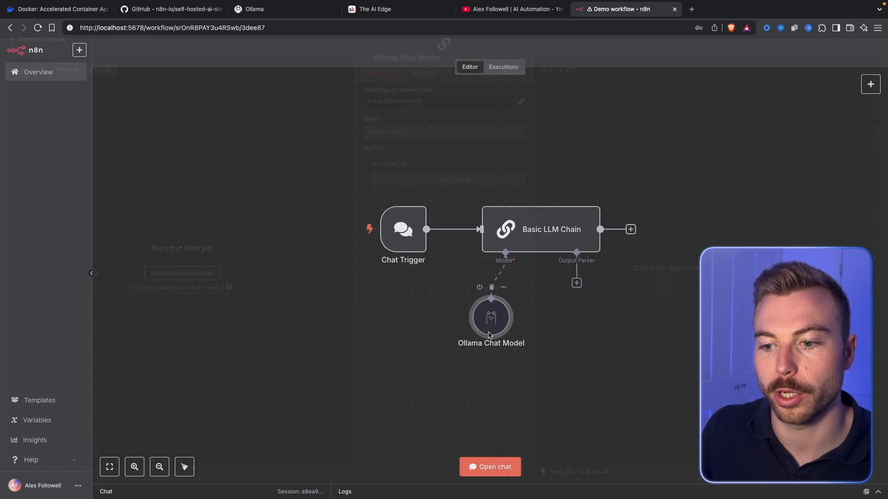
double_click(509, 321)
click(462, 116)
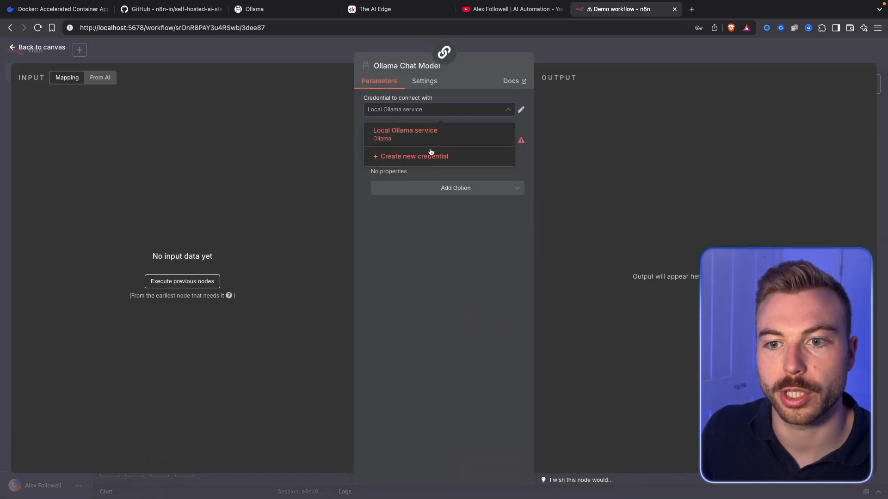
click(521, 109)
drag(345, 222, 181, 221)
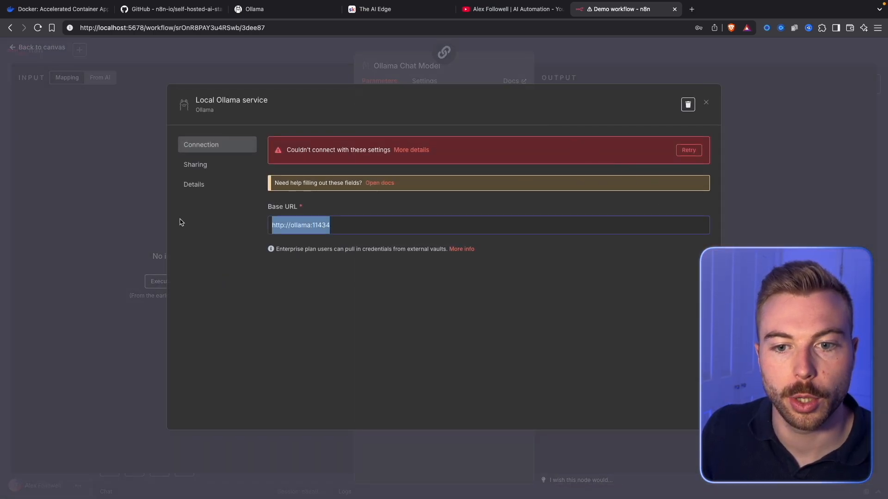
text(http://host.docker.internal:11434/)
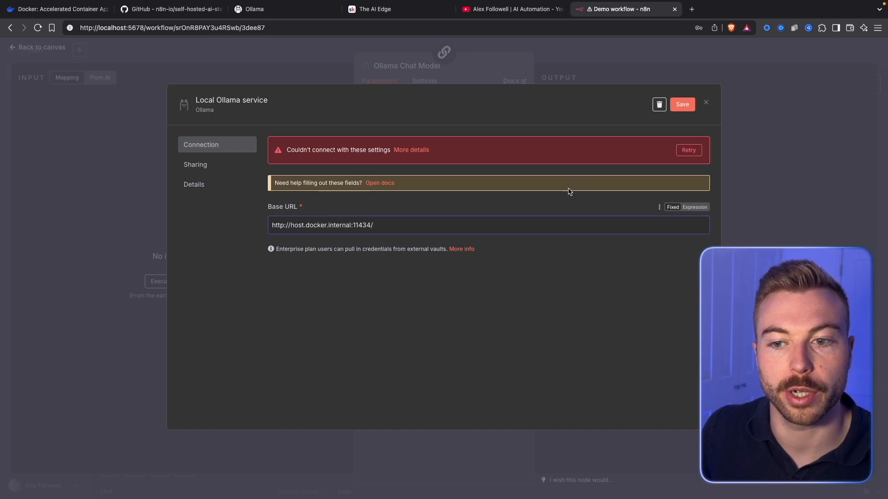
click(688, 105)
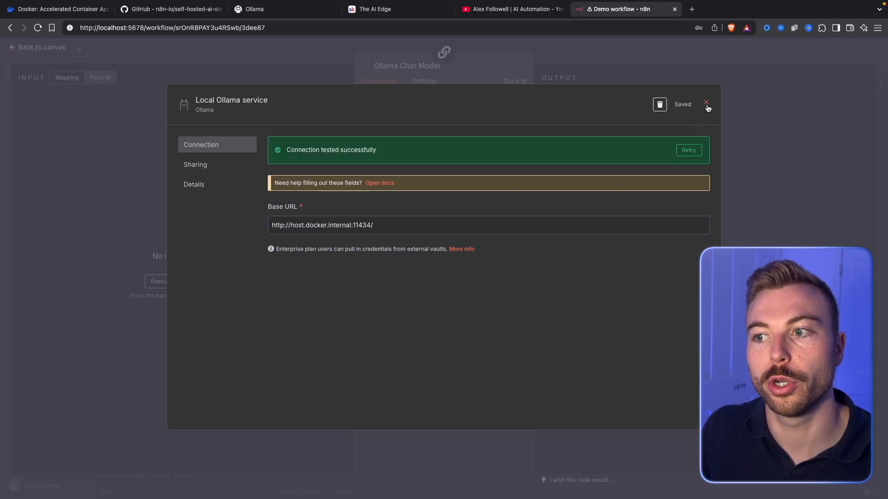
click(707, 103)
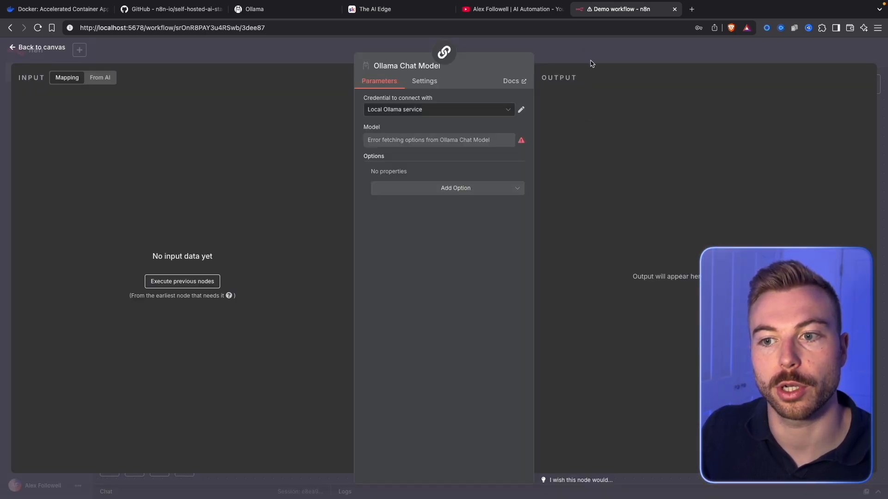
- Switch to the Ollama website and look through its model library for models and their available parameter sizes
key(super+3)
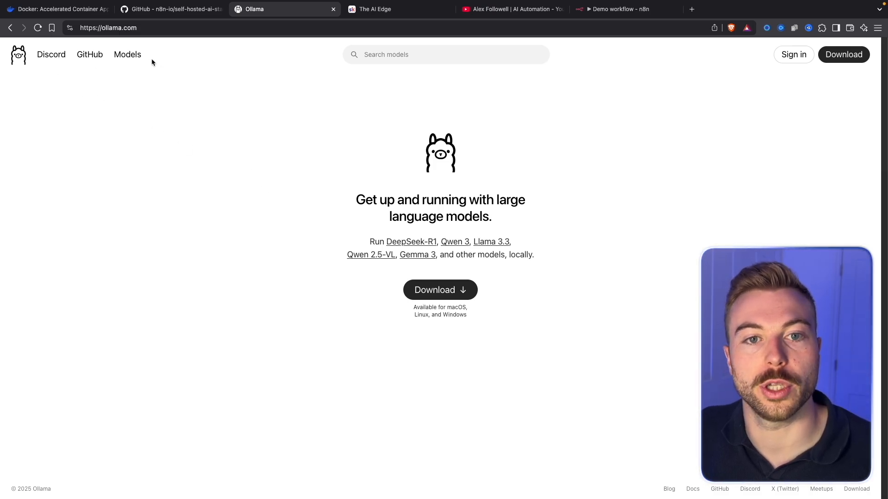
click(131, 56)
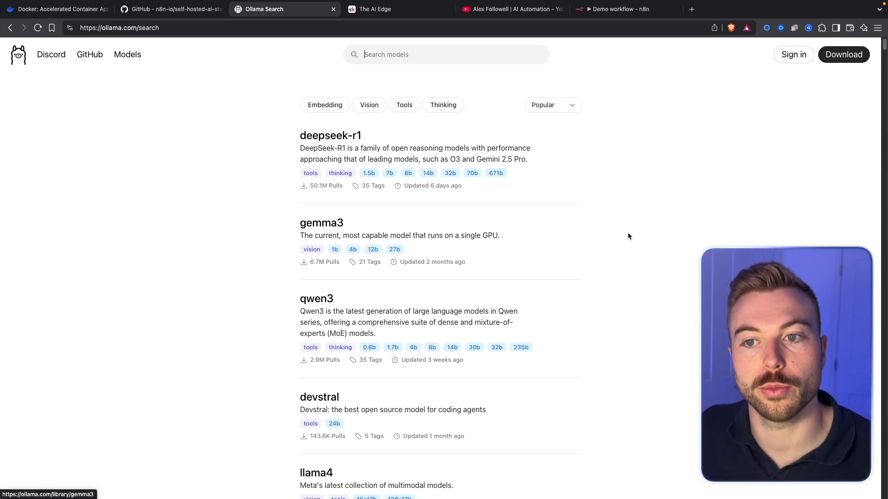
scroll(628, 236, down, 5)
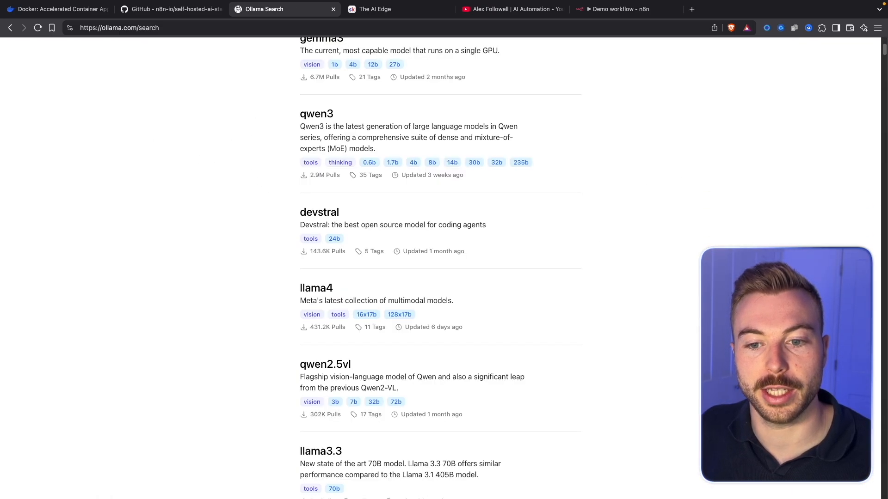
scroll(407, 232, down, 1)
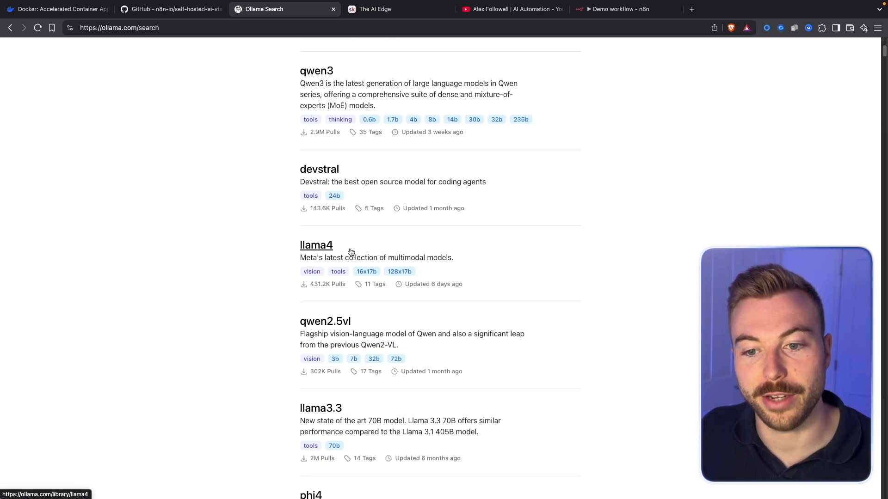
scroll(595, 331, down, 14)
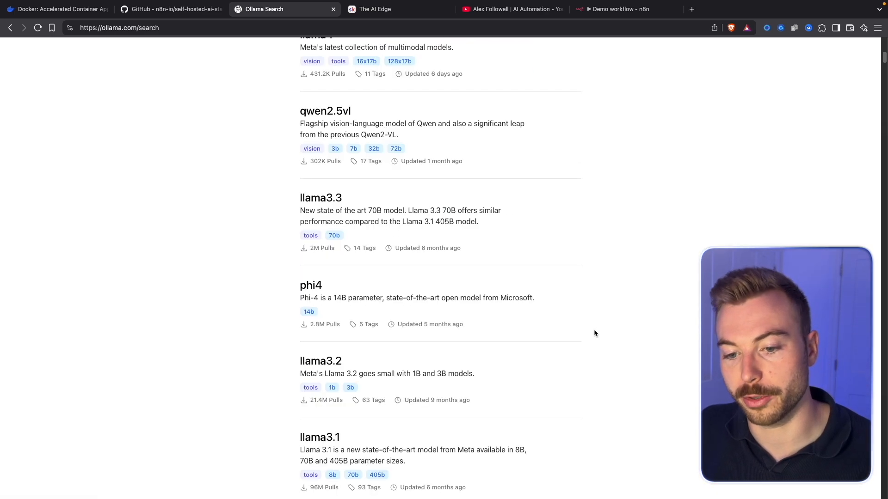
scroll(593, 329, down, 1)
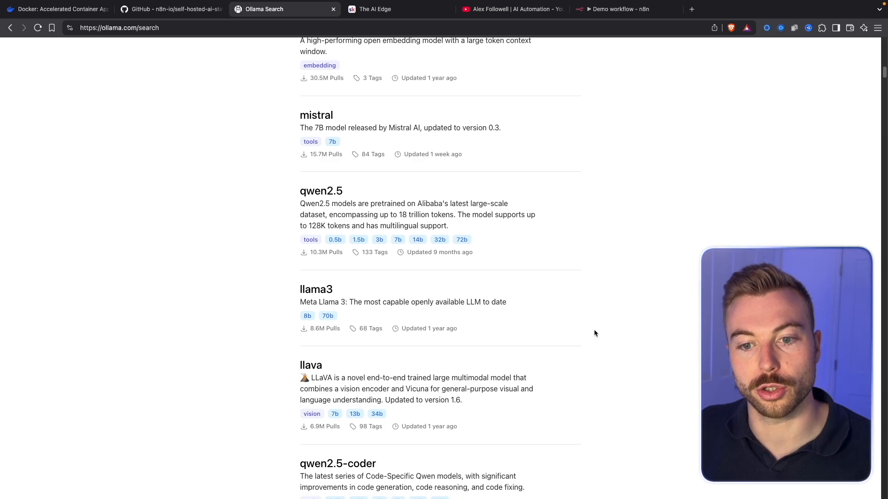
scroll(679, 302, down, 3)
scroll(679, 304, down, 15)
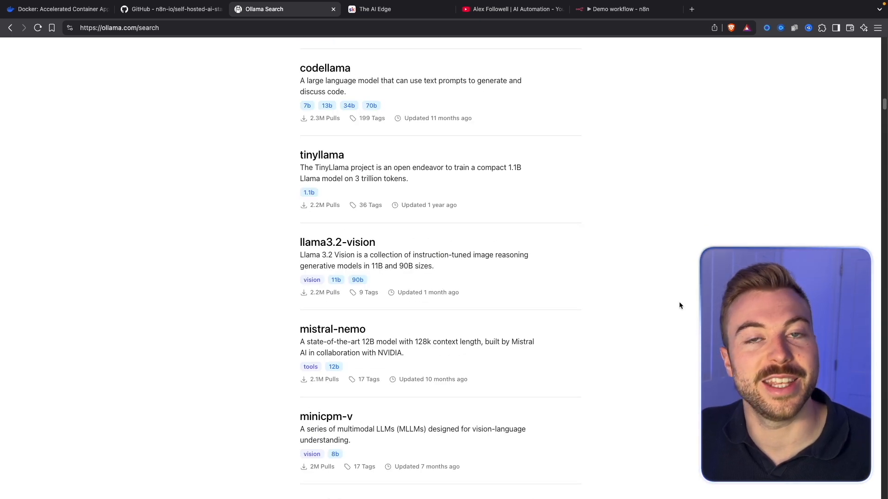
scroll(680, 305, down, 10)
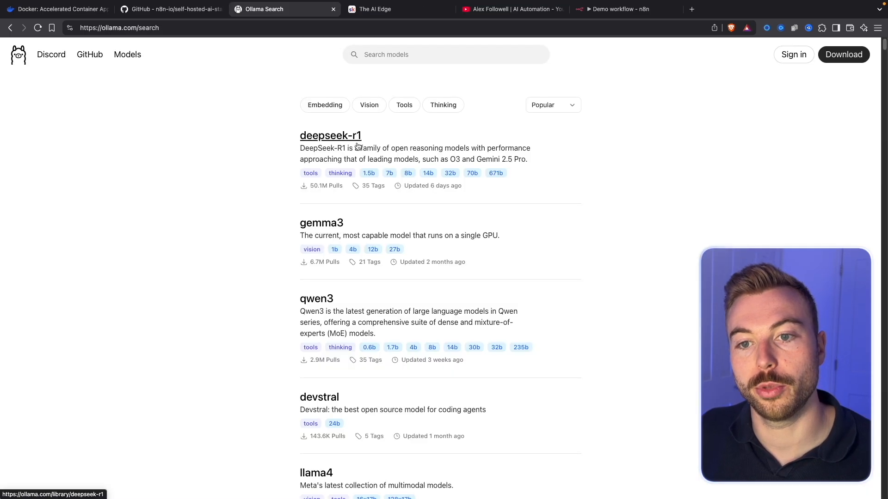
- Examine the deepseek-r1 model page, its deepseek-r1:latest version with the run command, and the list of model sizes
click(357, 141)
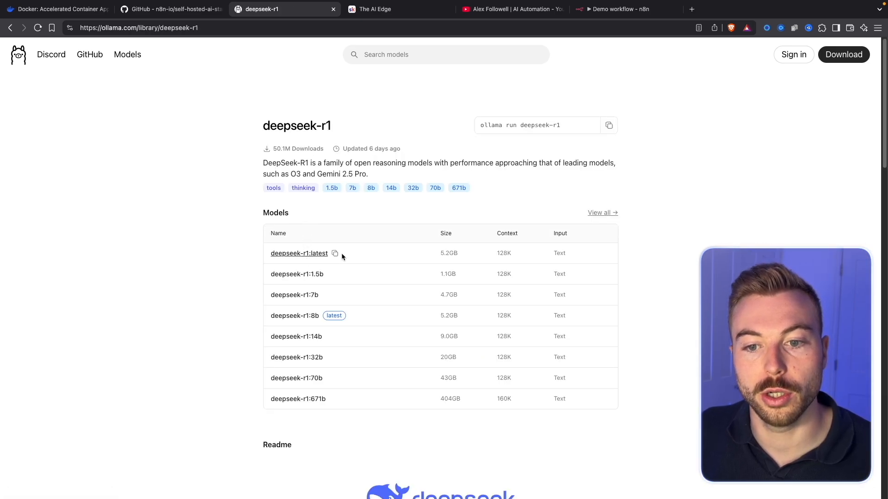
click(296, 254)
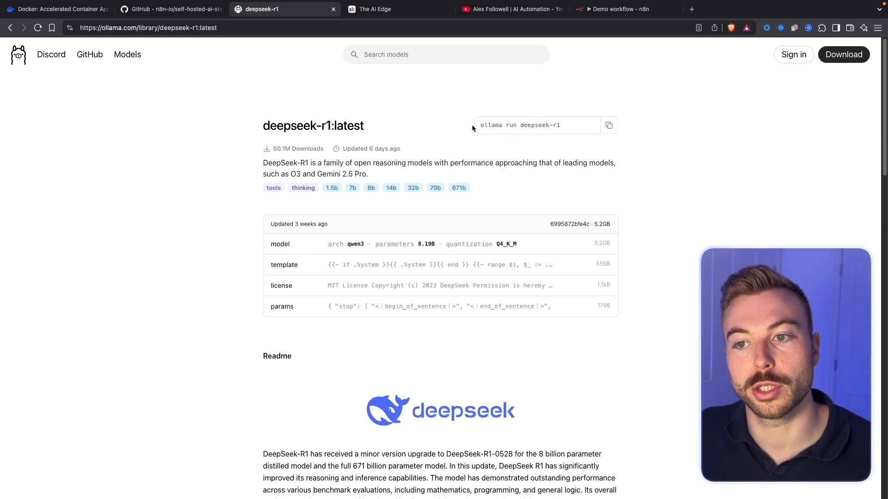
drag(478, 125, 562, 122)
triple_click(563, 123)
click(583, 111)
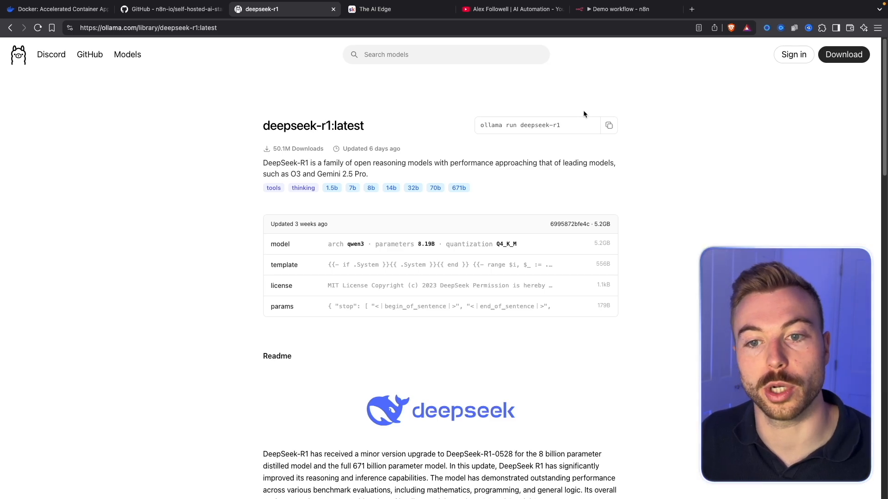
click(10, 28)
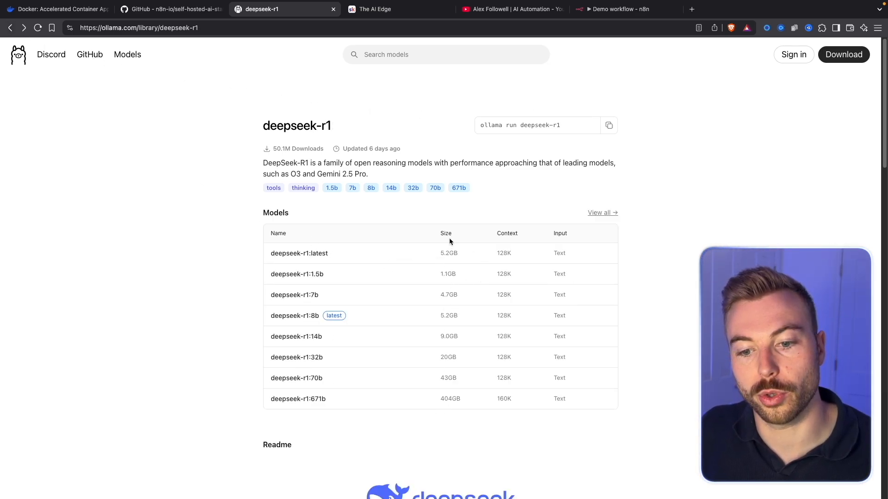
- Switch to Terminal, close the self-hosted-ai-starter-kit session, and run ollama list in a new window
key(ctrl+Up)
click(466, 209)
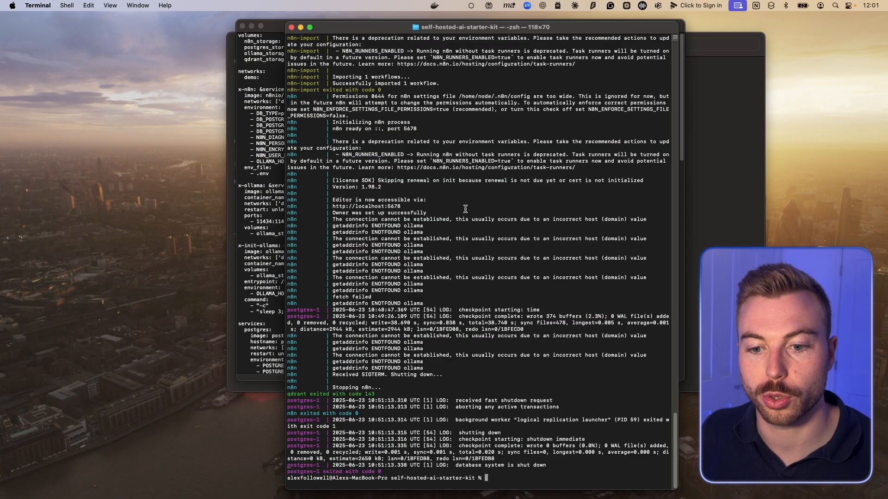
key(super+w)
key(super+space)
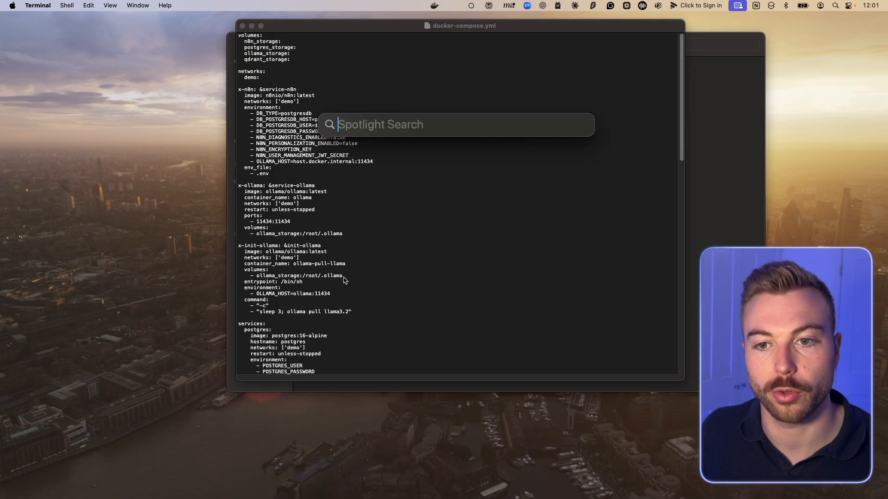
text(ter)
key(Return)
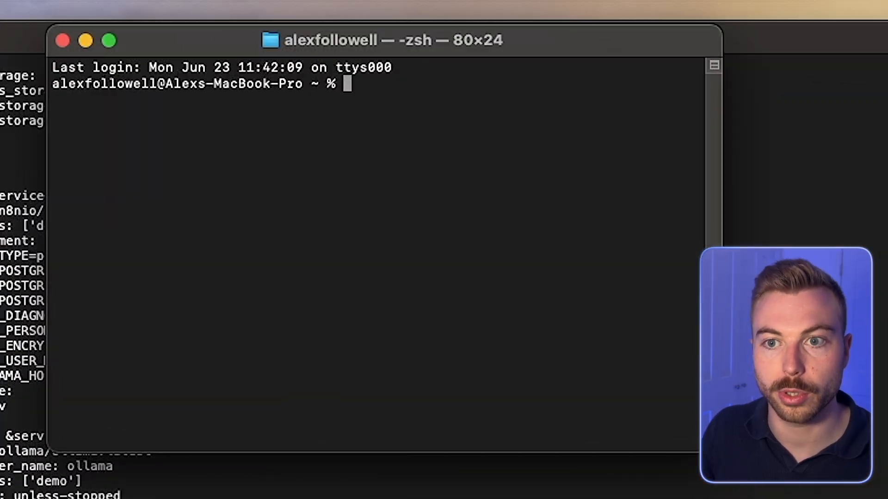
text(ollama )
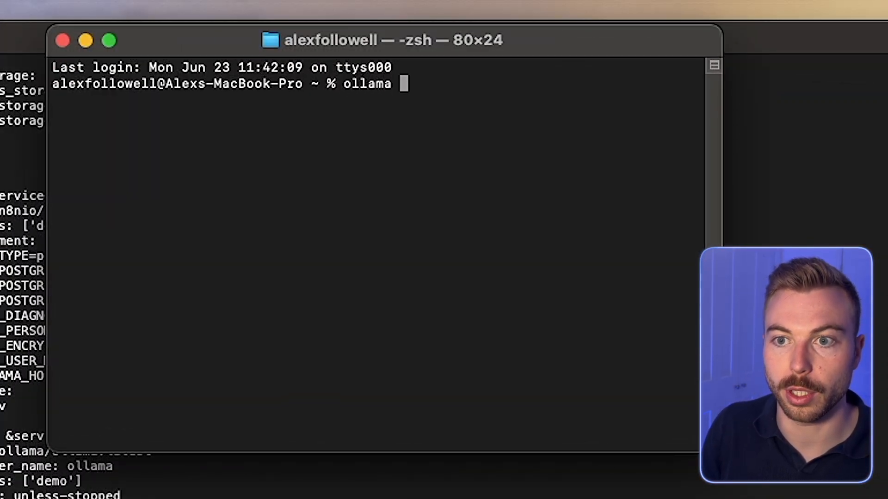
text(list)
key(Return)
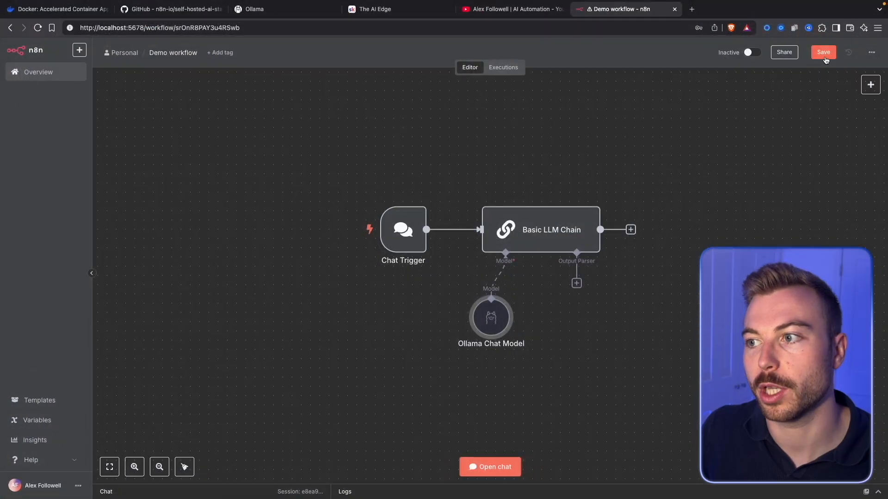
- Set the Ollama Chat Model node's model to llama3.2:3b in the Demo workflow and return to the canvas
double_click(498, 327)
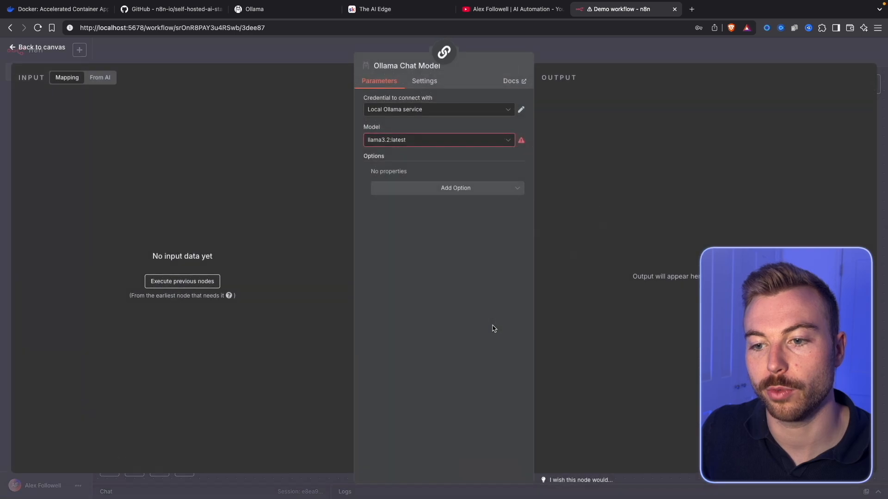
click(447, 143)
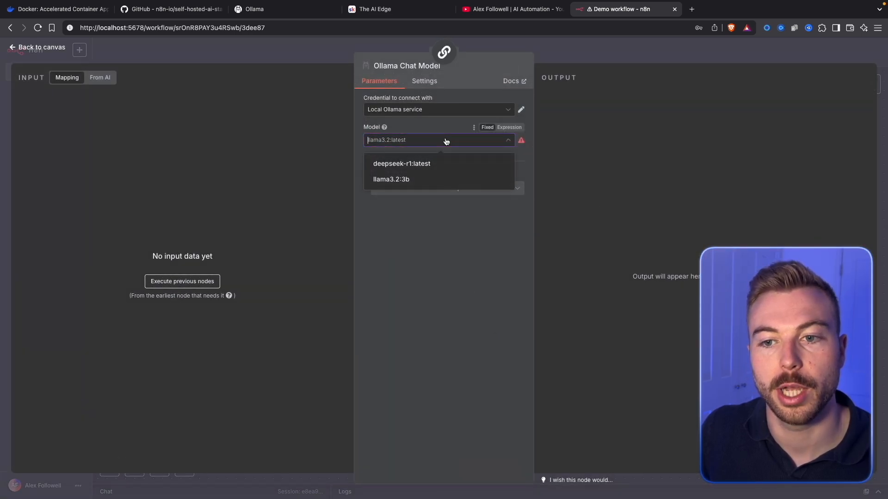
click(429, 178)
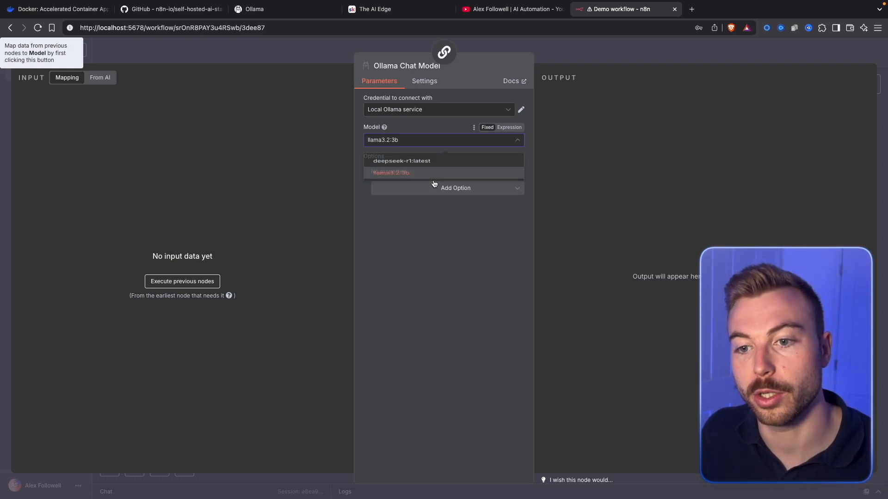
click(593, 60)
- Open the Demo workflow's chat and send the test message "hello"
click(489, 478)
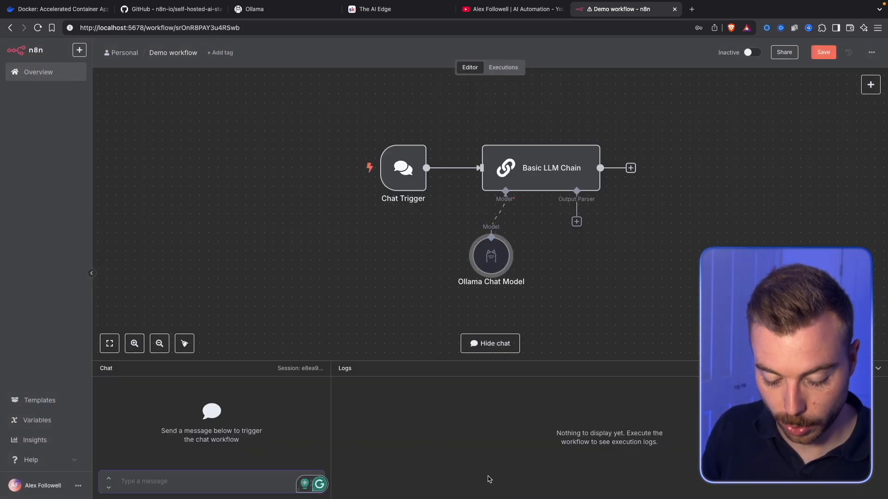
text(hello)
key(Return)
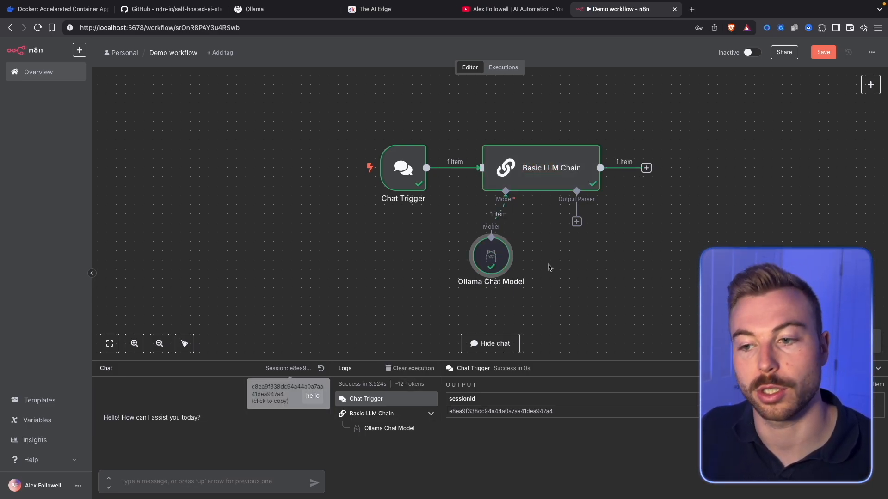
- Add an AI Agent node above the Basic LLM Chain and connect the Chat Trigger's output to it
right_click(560, 254)
click(579, 263)
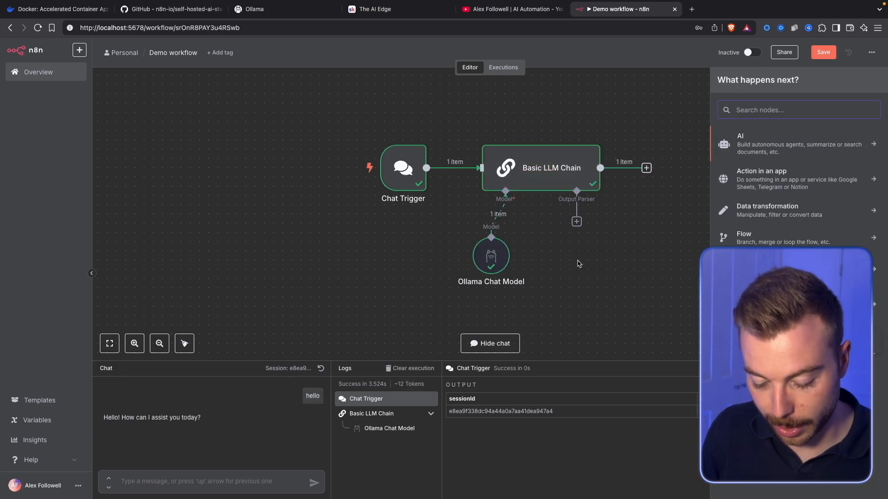
text(ai age)
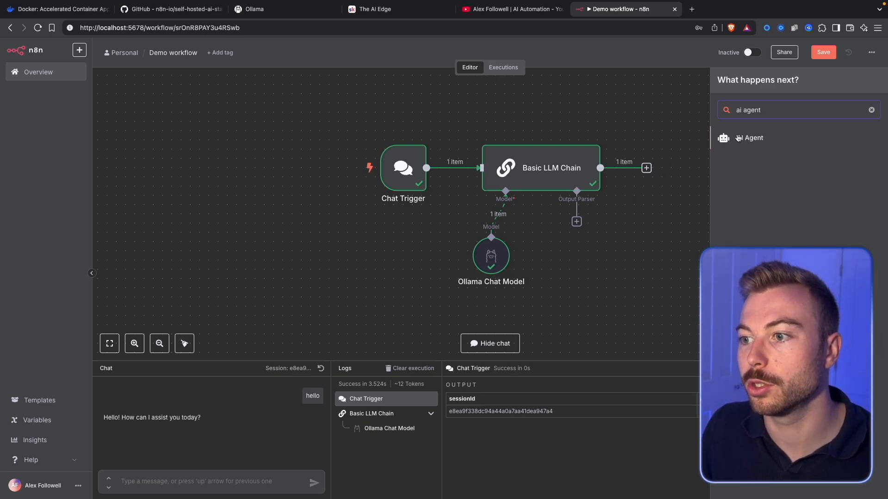
text(nt)
click(744, 138)
click(604, 57)
drag(621, 276, 574, 88)
drag(426, 176, 508, 85)
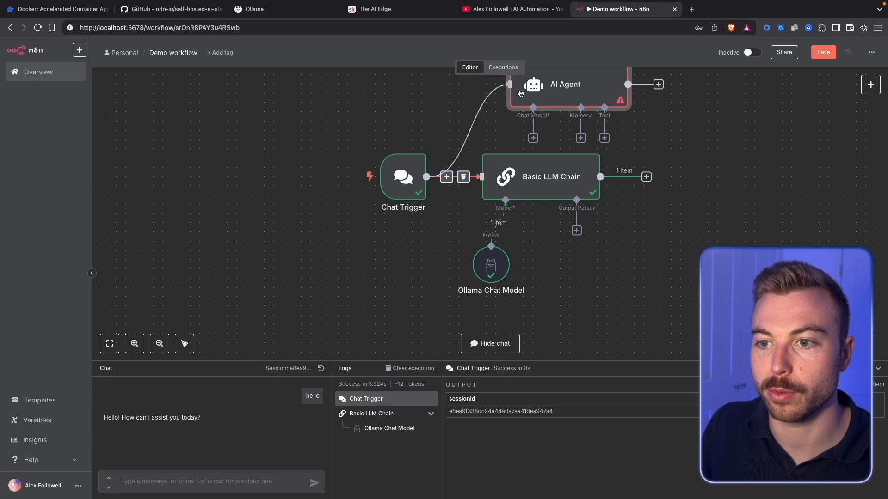
- Delete the Basic LLM Chain and attach the Ollama Chat Model to the AI Agent's Chat Model input, aligning the nodes in a row
right_click(517, 185)
click(528, 368)
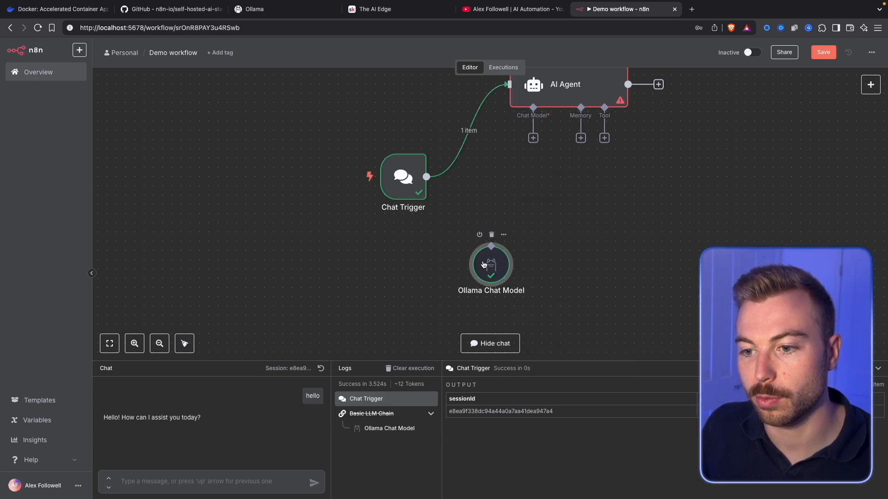
drag(491, 265, 519, 202)
drag(552, 106, 508, 293)
drag(533, 191, 513, 257)
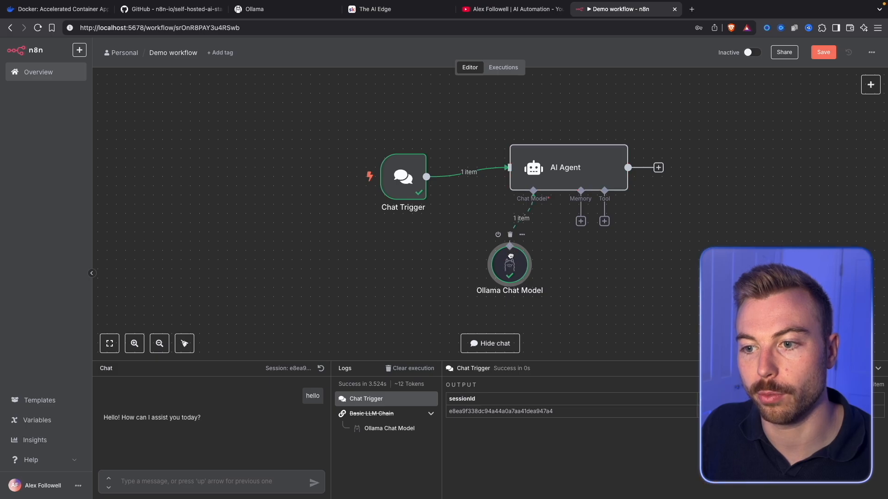
drag(428, 193, 436, 184)
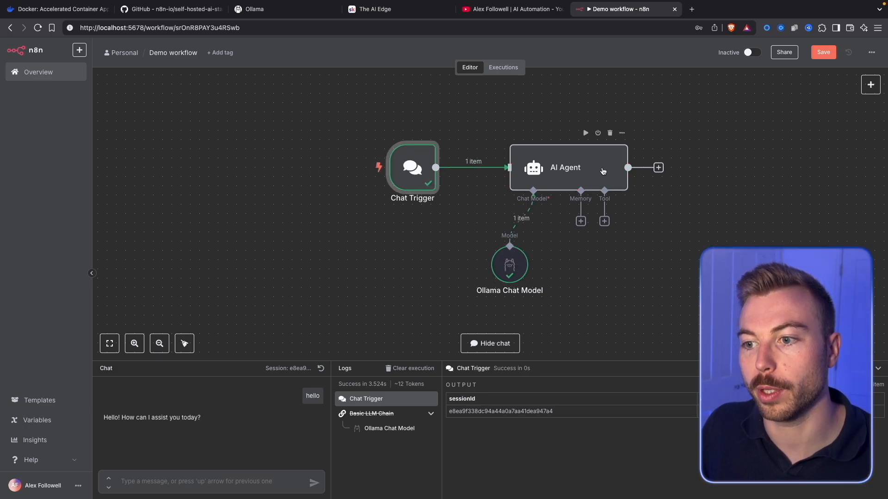
- Examine the list of available tools that can be attached to the AI Agent's Tool input
double_click(615, 185)
key(Escape)
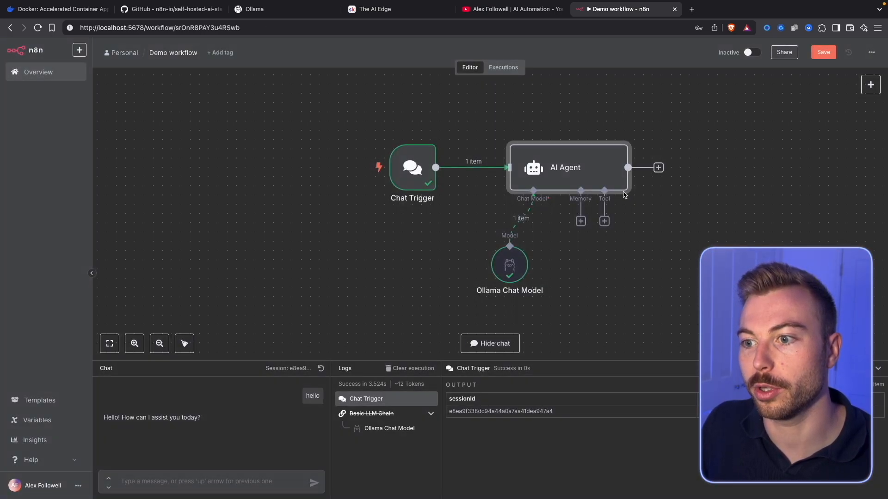
click(604, 221)
scroll(766, 355, down, 10)
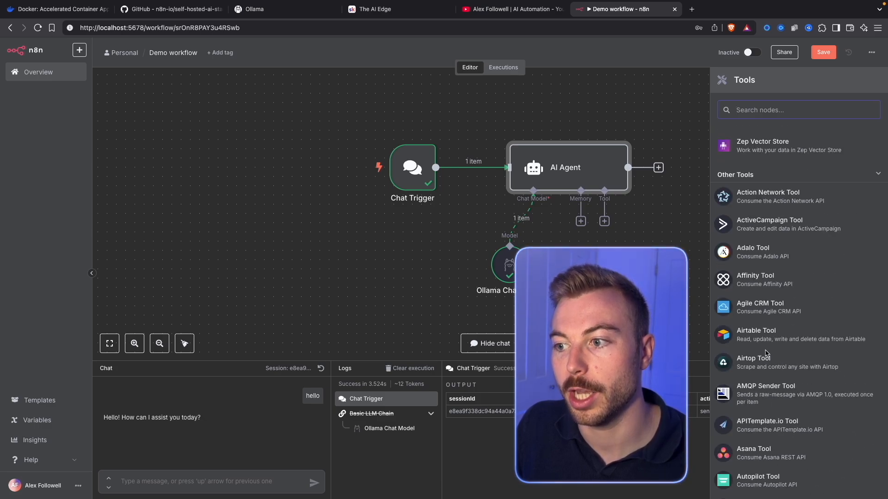
scroll(777, 241, up, 5)
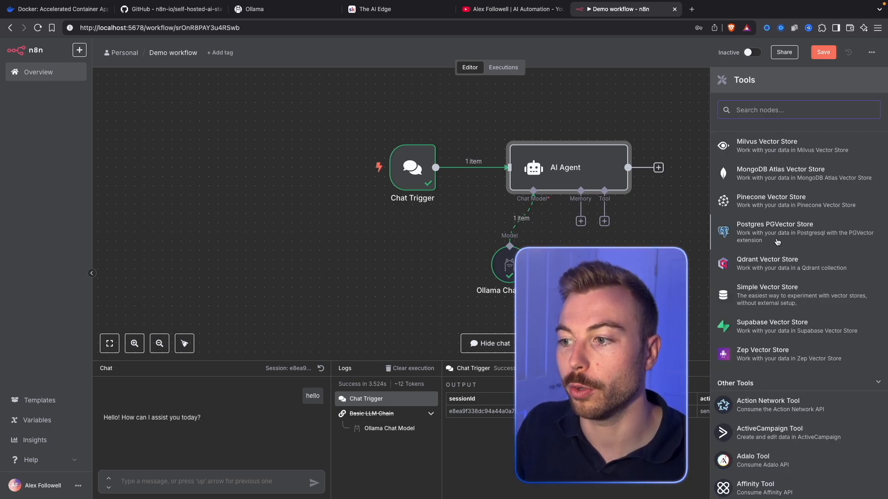
scroll(776, 300, down, 5)
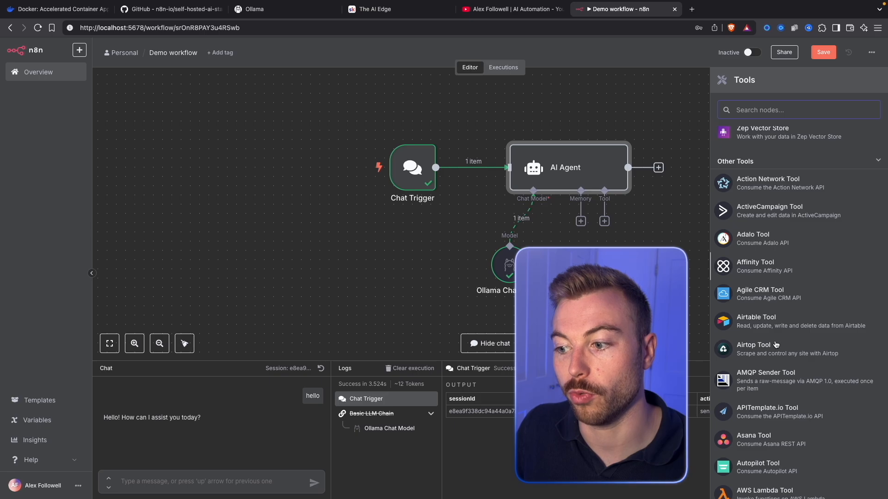
scroll(775, 344, down, 20)
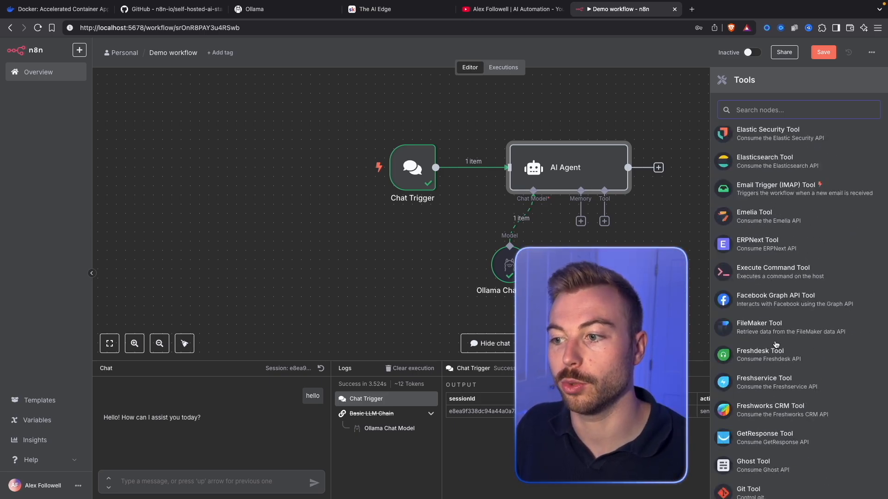
- Send the test message "hello" in the workflow chat to run the AI Agent with the Ollama Chat Model
click(245, 482)
text(he)
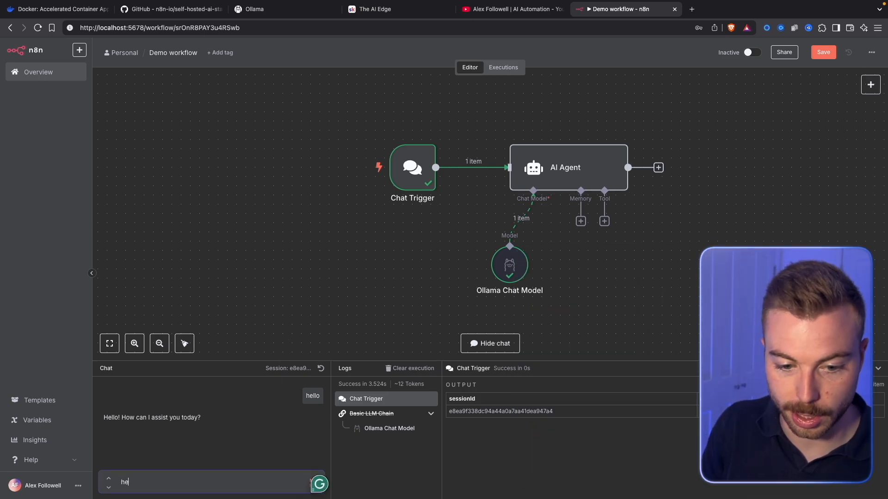
text(llo)
key(Return)
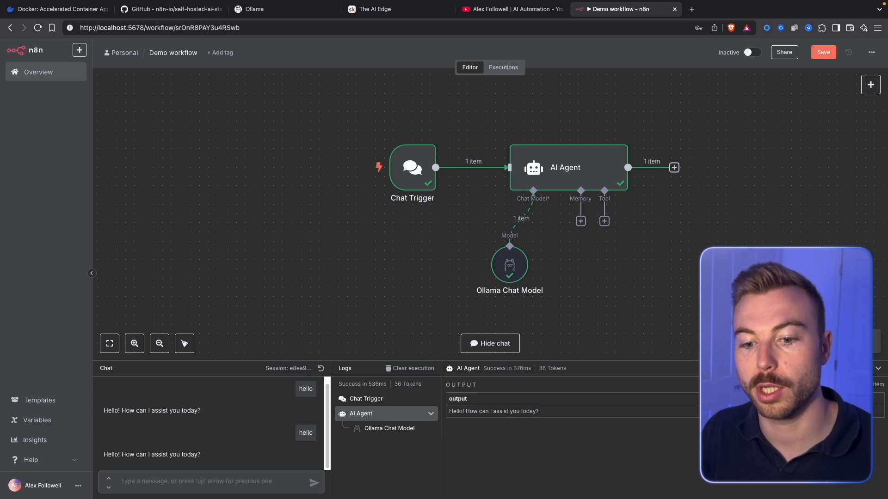